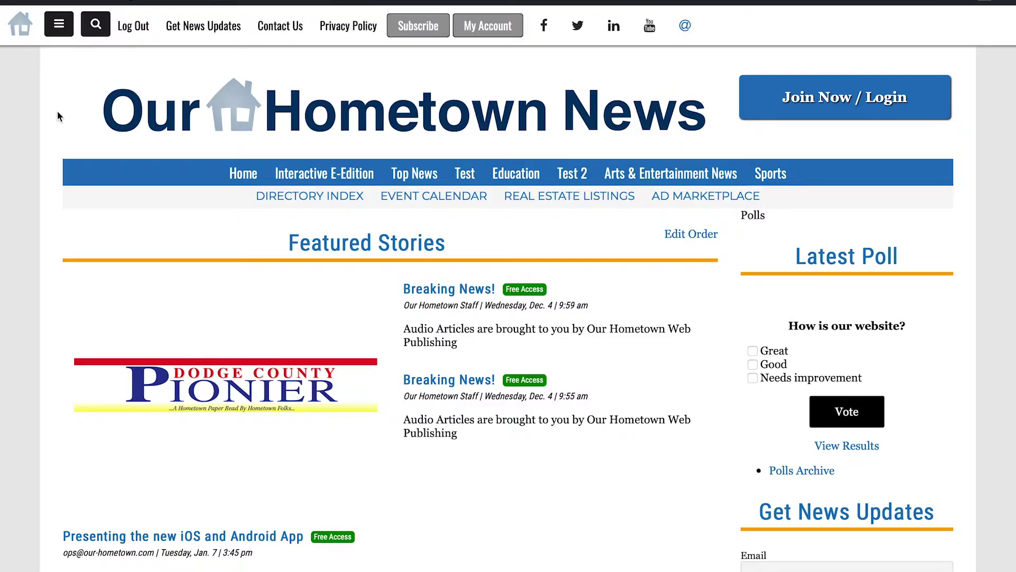
From the Dashboard, start a new article titled 'TEST VIDEO'
mouse_move(57, 1)
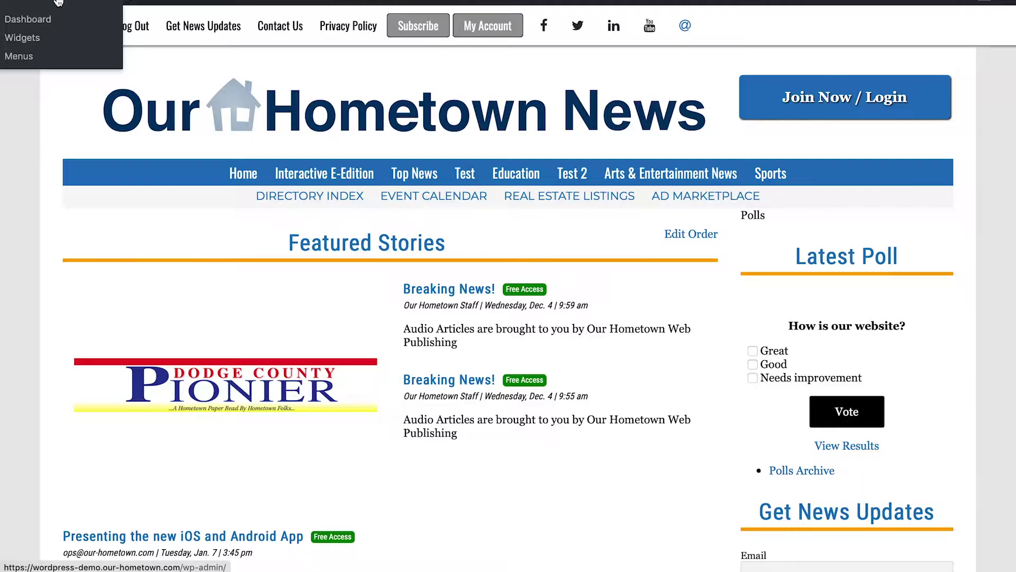
left_click(58, 2)
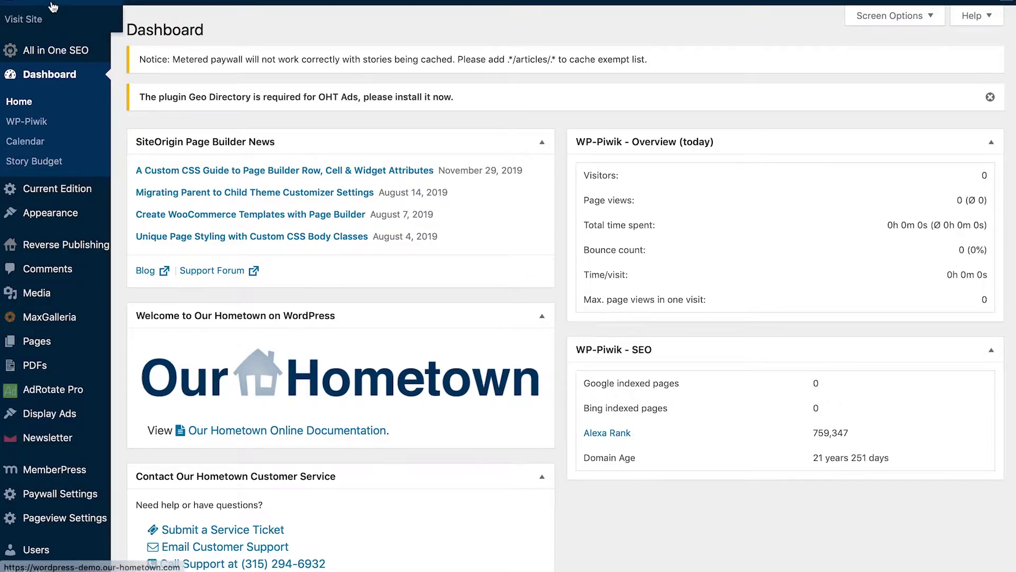
mouse_move(41, 33)
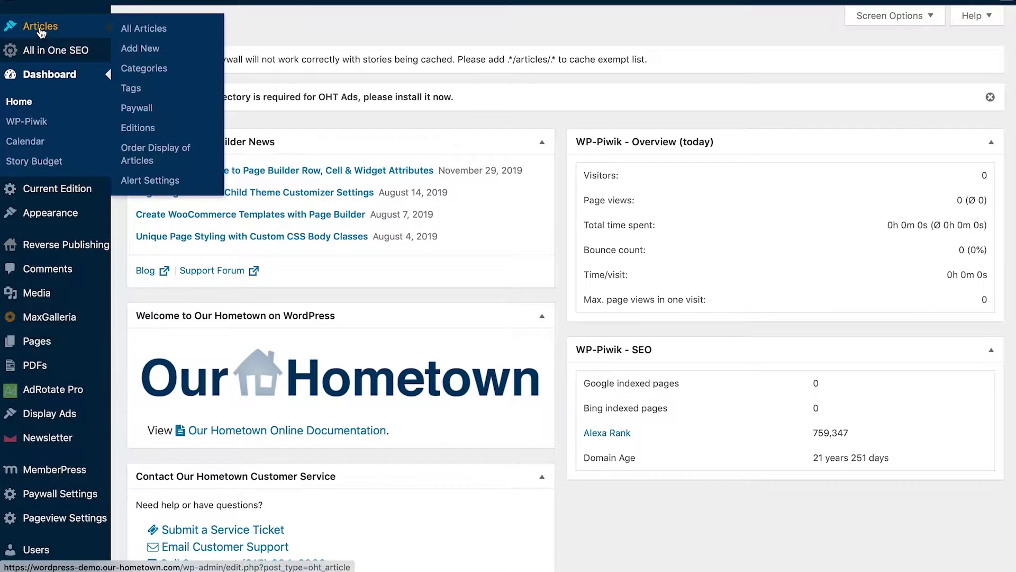
left_click(141, 49)
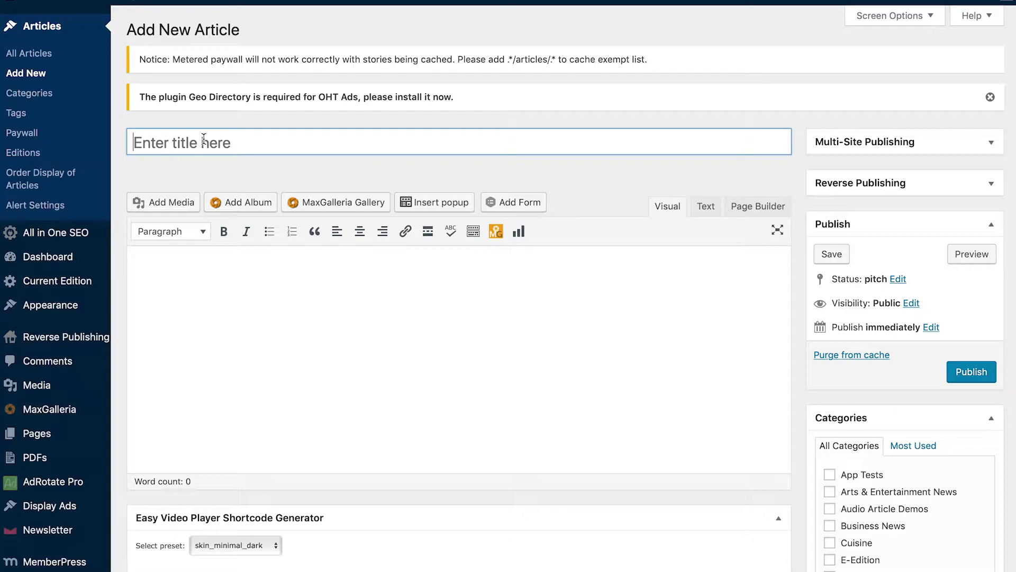
type("TEST VIDEO")
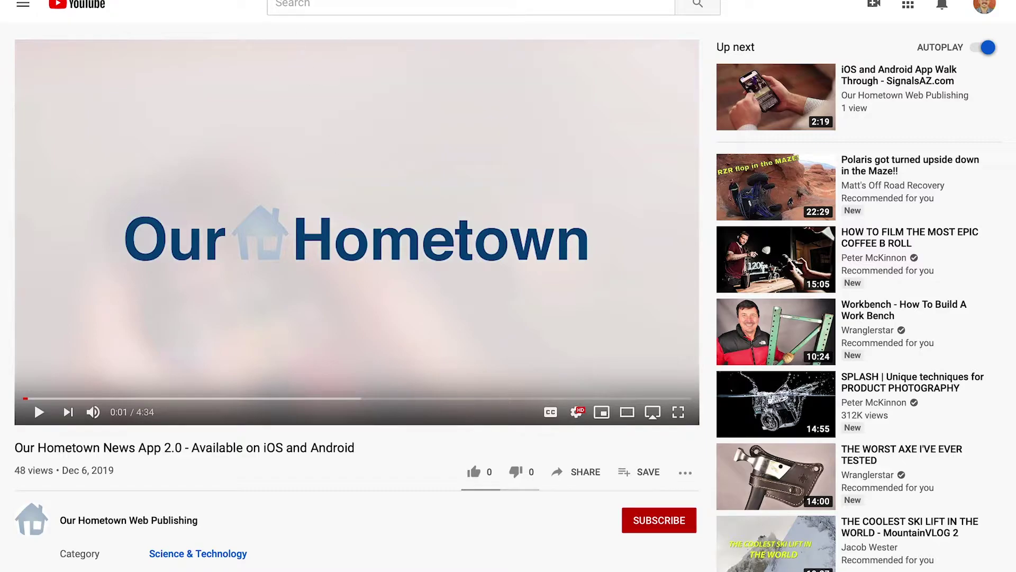
Return to the TEST VIDEO article and place the cursor in its body
left_click(265, 2)
left_click(285, 364)
Write 'Test article!', 'Check out our videos!' and 'Posted here:' as the article's intro lines
type("Test article")
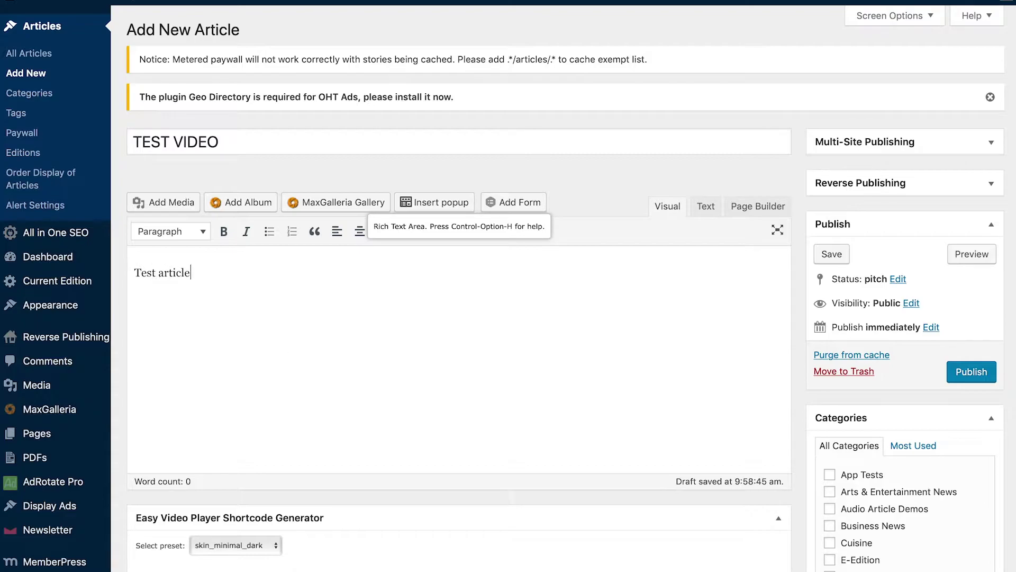
type("!")
key("Return")
key("Return")
type("Check out our videos! ")
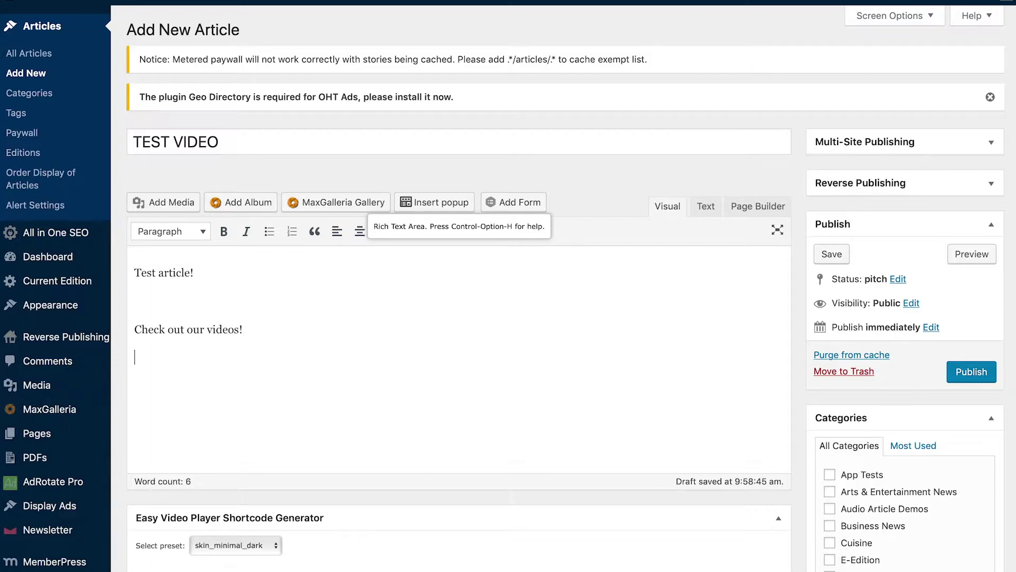
type("Posted here.")
key("BackSpace")
type(":")
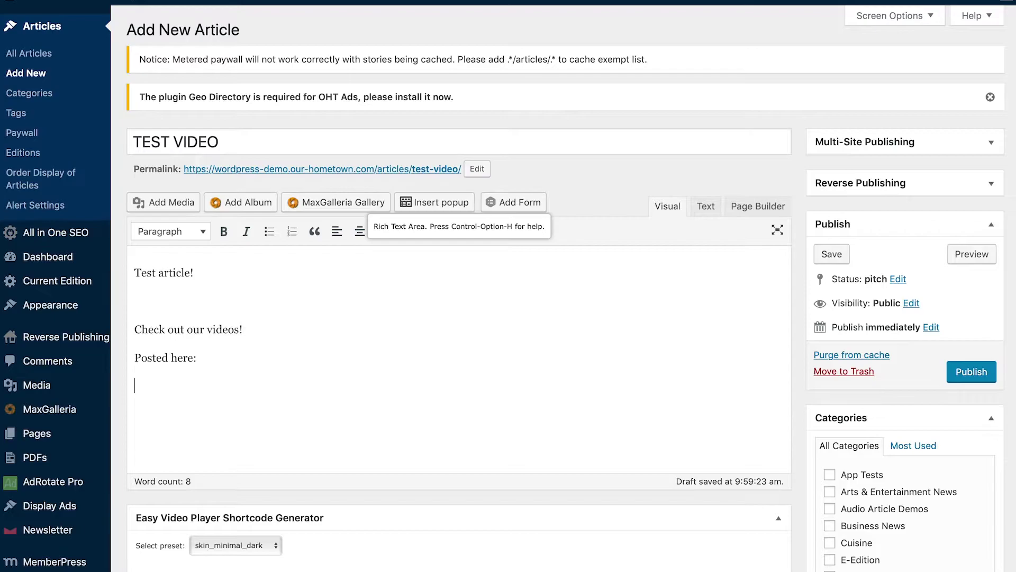
right_click(167, 400)
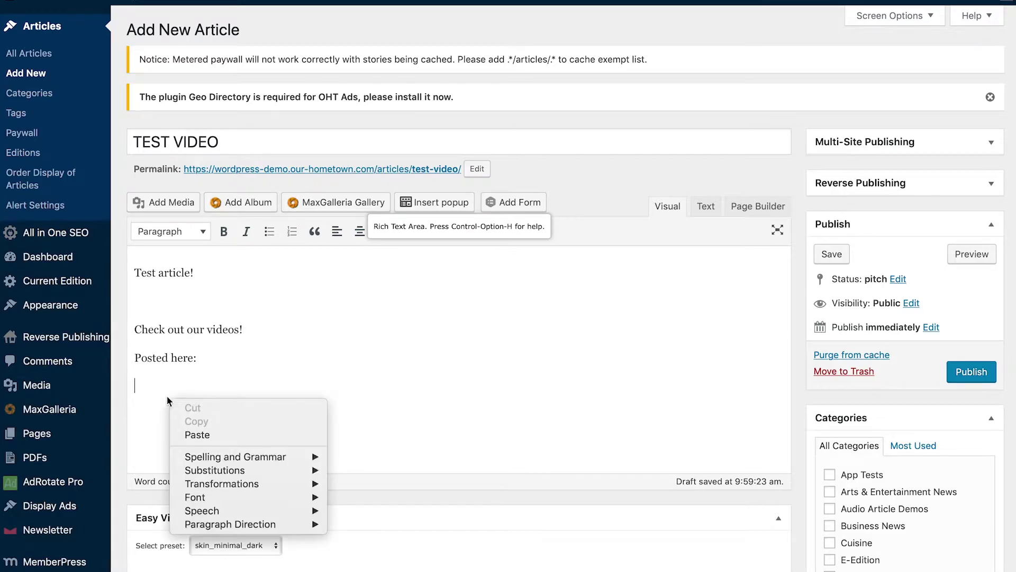
Paste the YouTube link below 'Posted here:' to embed the video, then publish the article
left_click(201, 435)
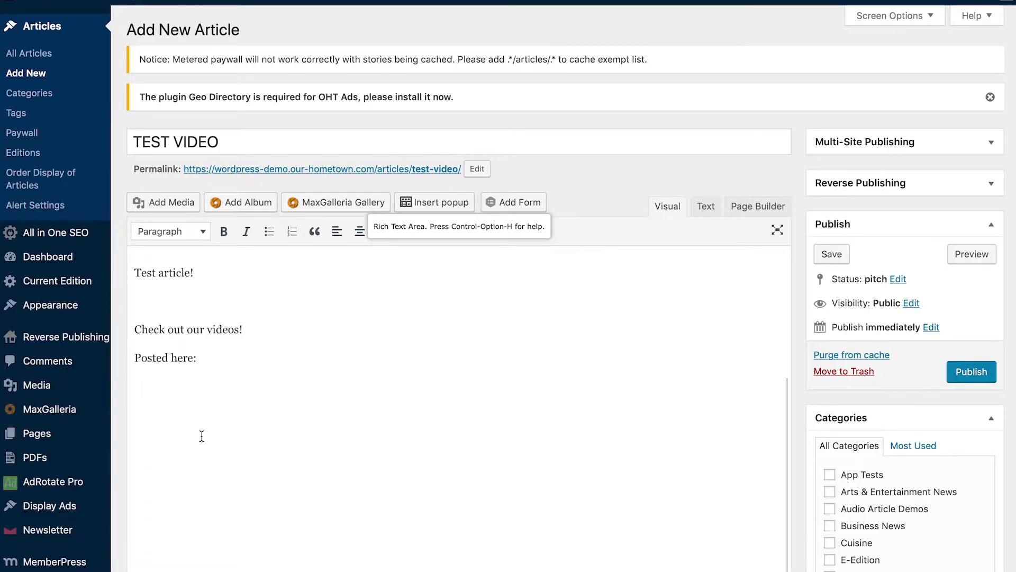
scroll(570, 296, "down", 5)
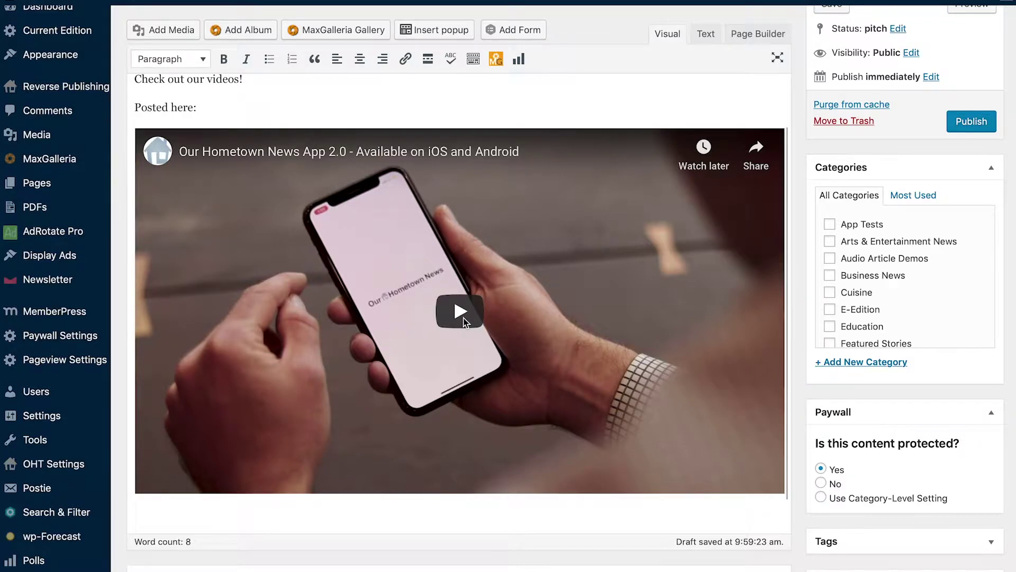
scroll(458, 310, "down", 4)
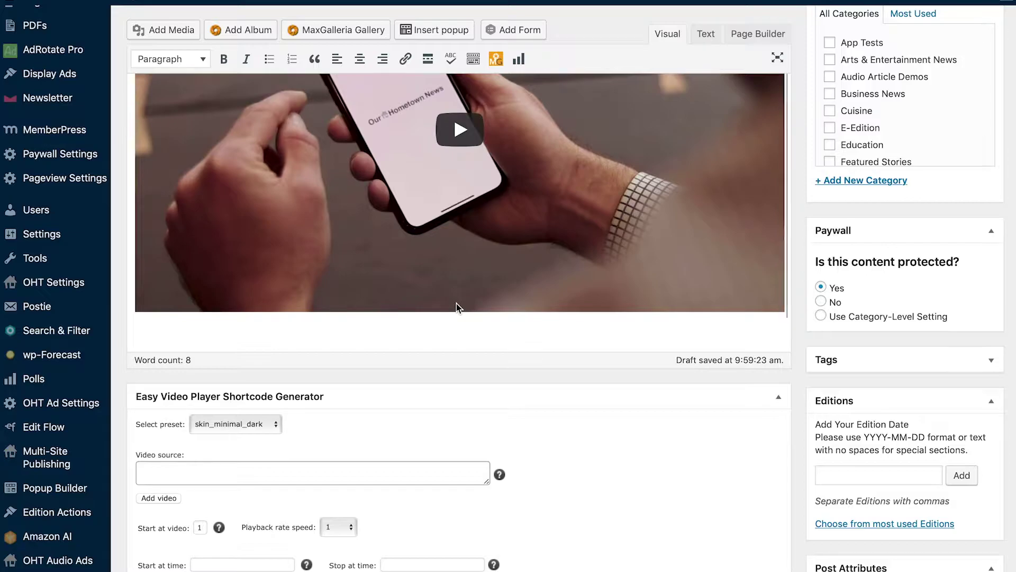
scroll(457, 303, "up", 9)
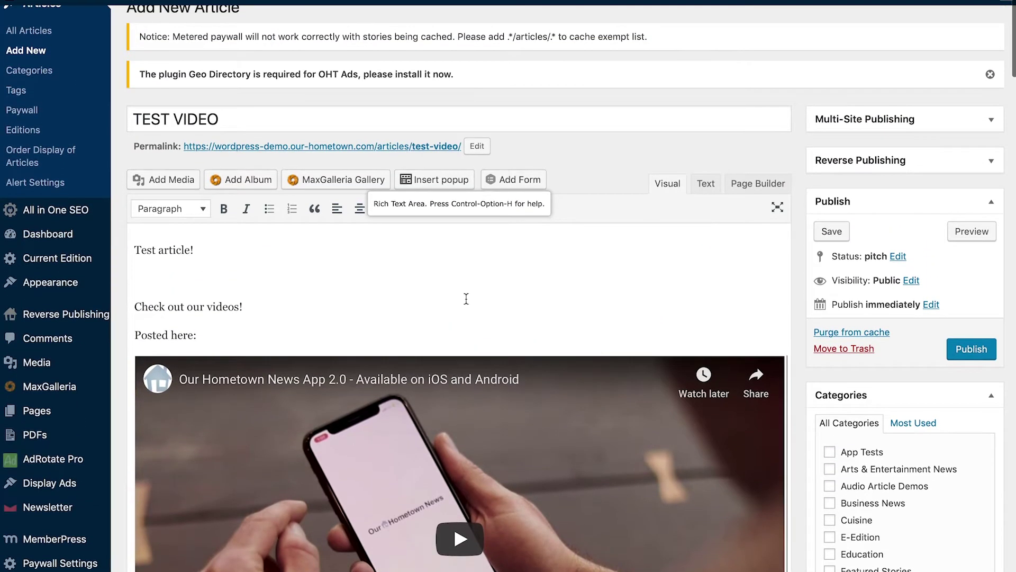
scroll(794, 325, "down", 4)
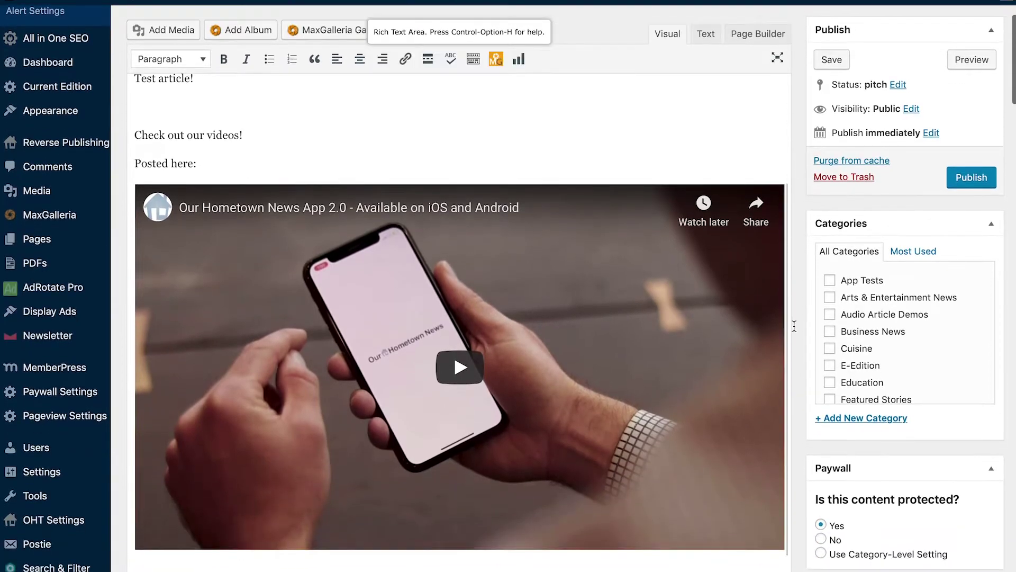
scroll(863, 352, "down", 4)
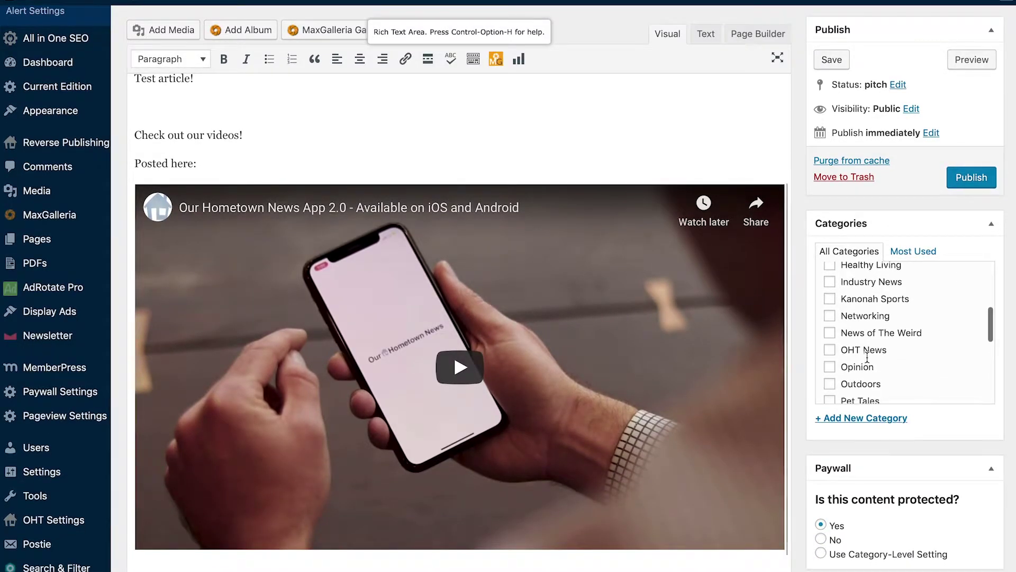
scroll(867, 358, "down", 5)
scroll(867, 359, "up", 10)
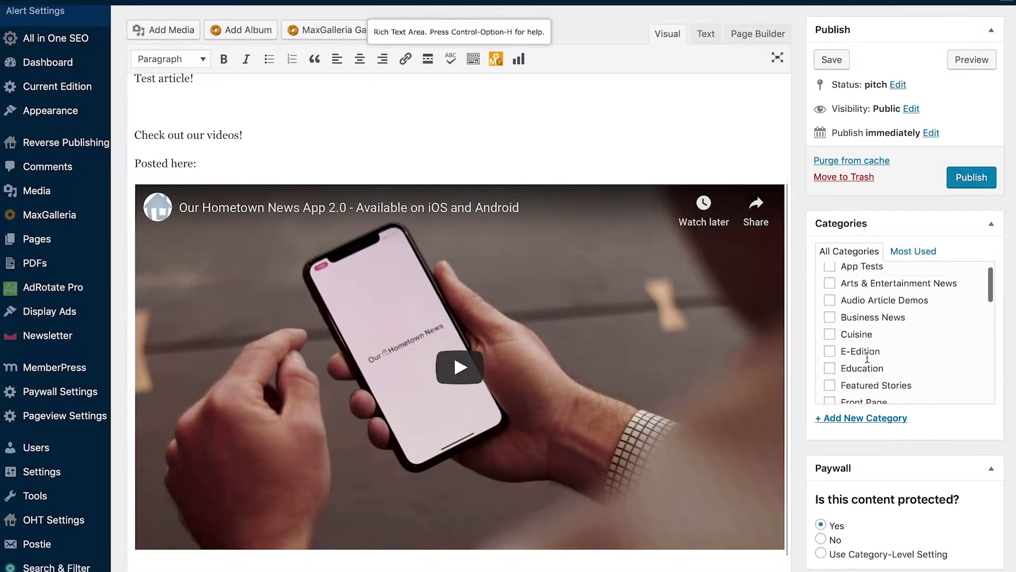
scroll(867, 358, "down", 10)
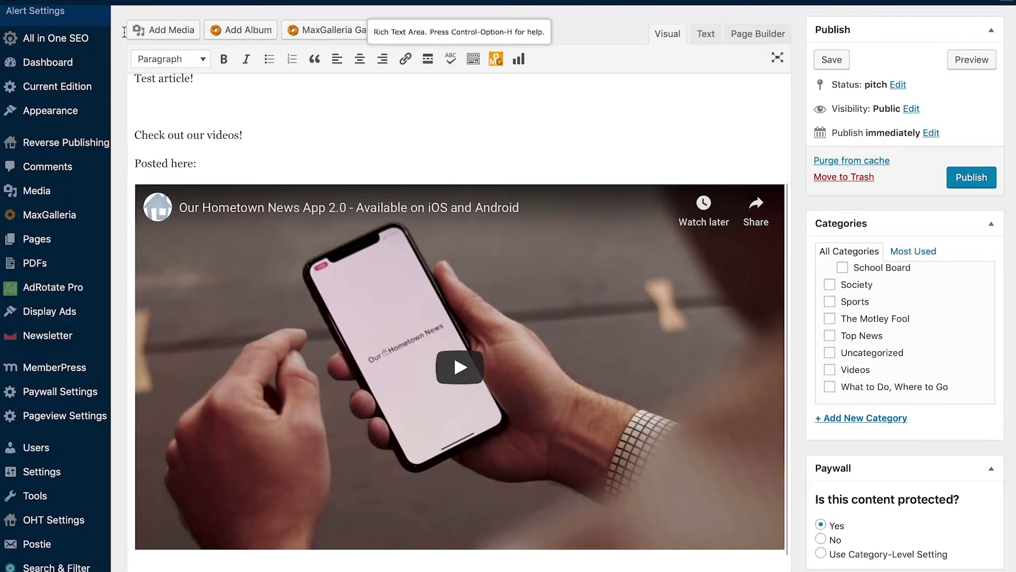
scroll(629, 388, "down", 4)
scroll(627, 390, "up", 7)
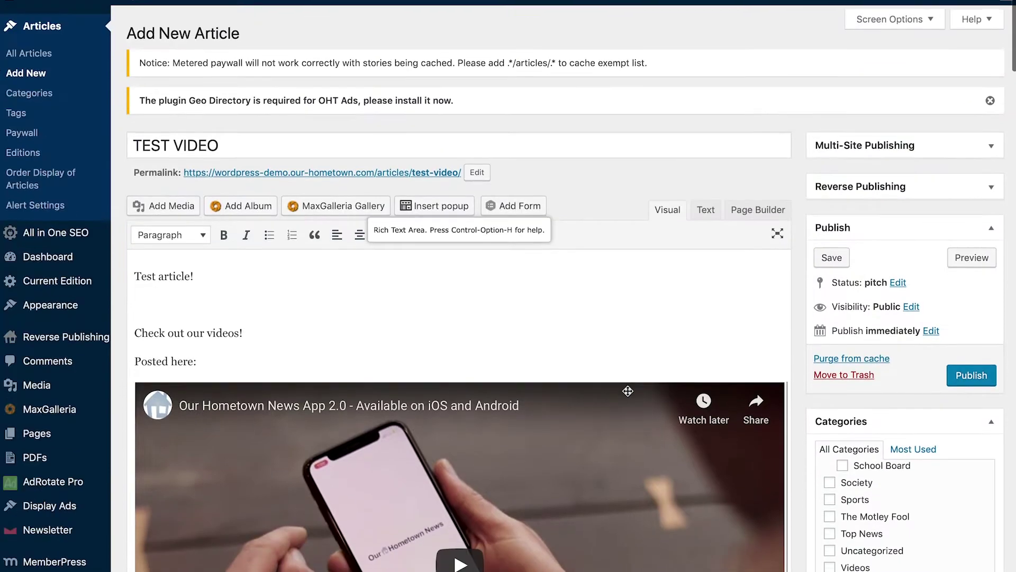
left_click(970, 373)
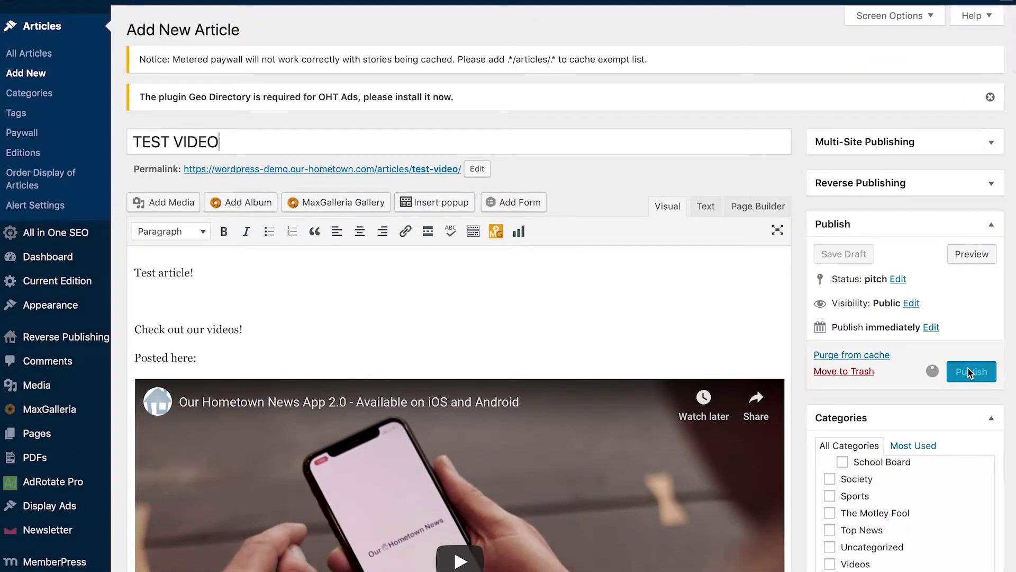
Visit the site's homepage and bring up the Test section page in the Customizer preview
mouse_move(74, 1)
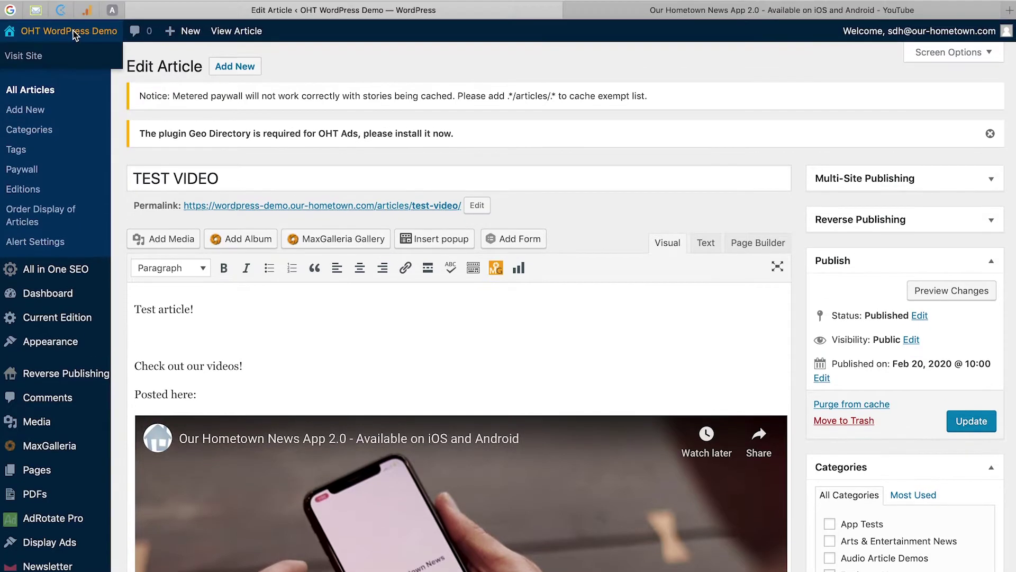
left_click(73, 1)
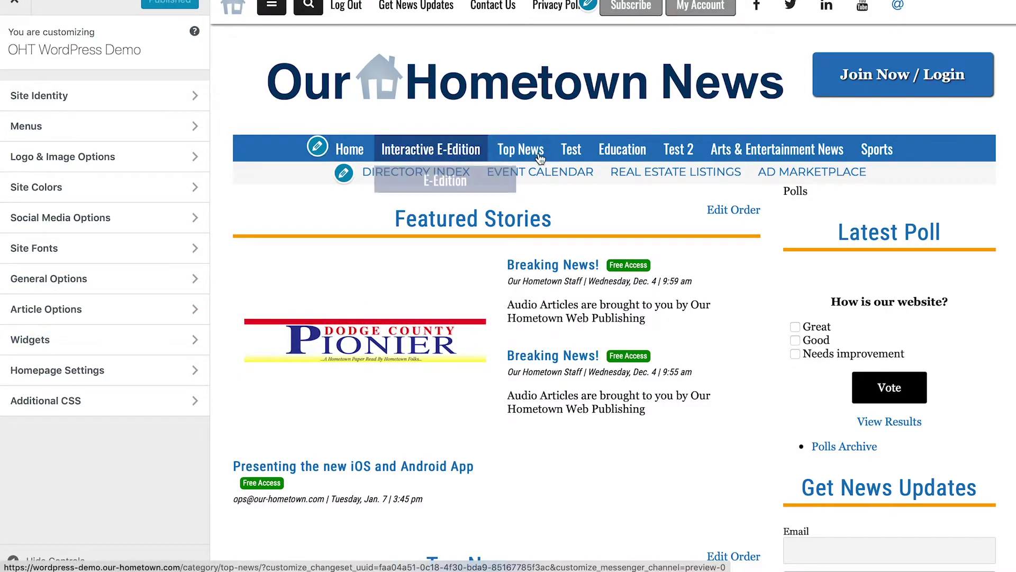
left_click(568, 152)
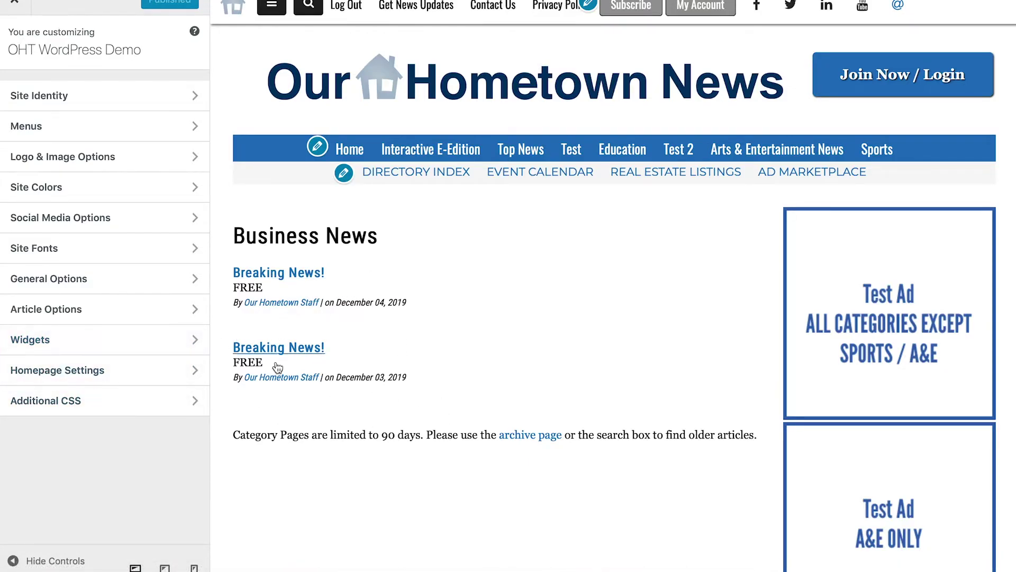
Go to the Customizer's widget areas and select Hero Widgets
left_click(53, 342)
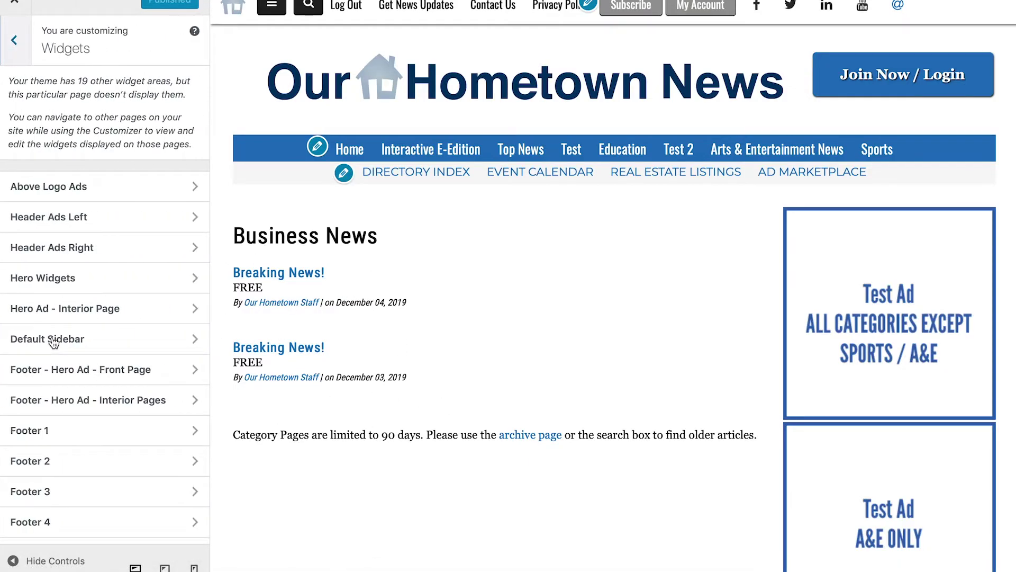
scroll(58, 280, "down", 2)
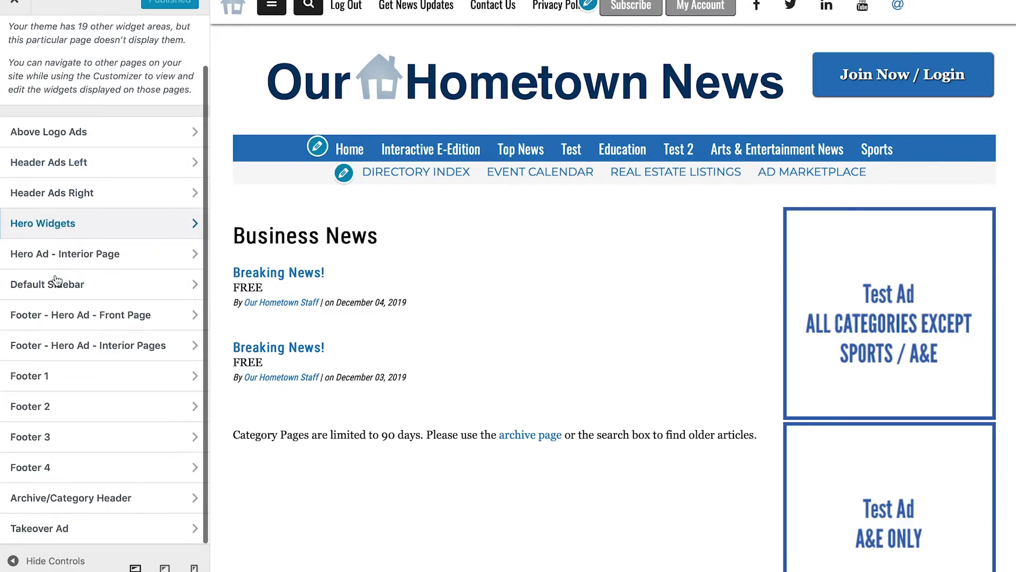
left_click(57, 225)
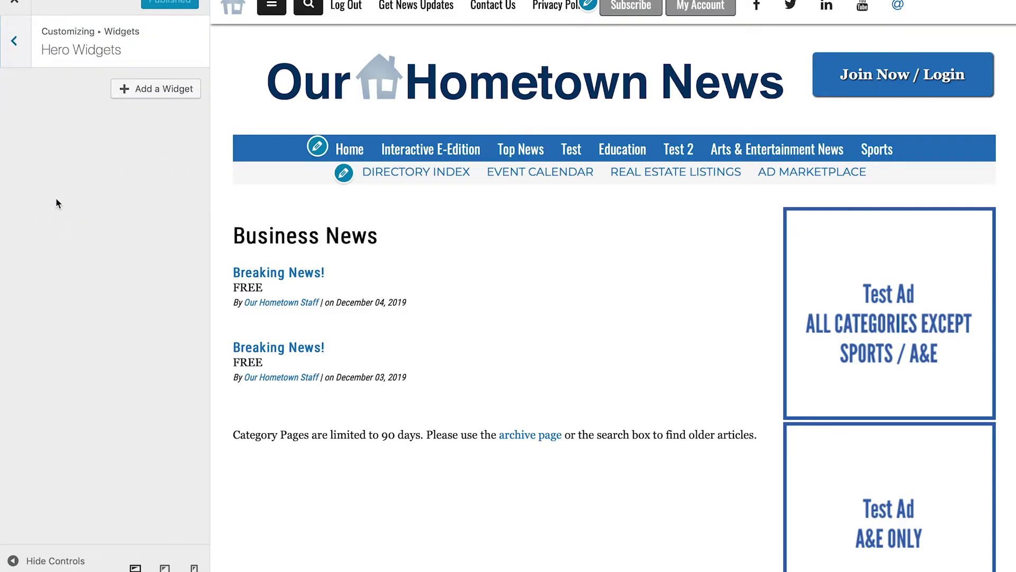
Add a Video widget to Hero Widgets titled 'Test Video OHT App'
left_click(152, 90)
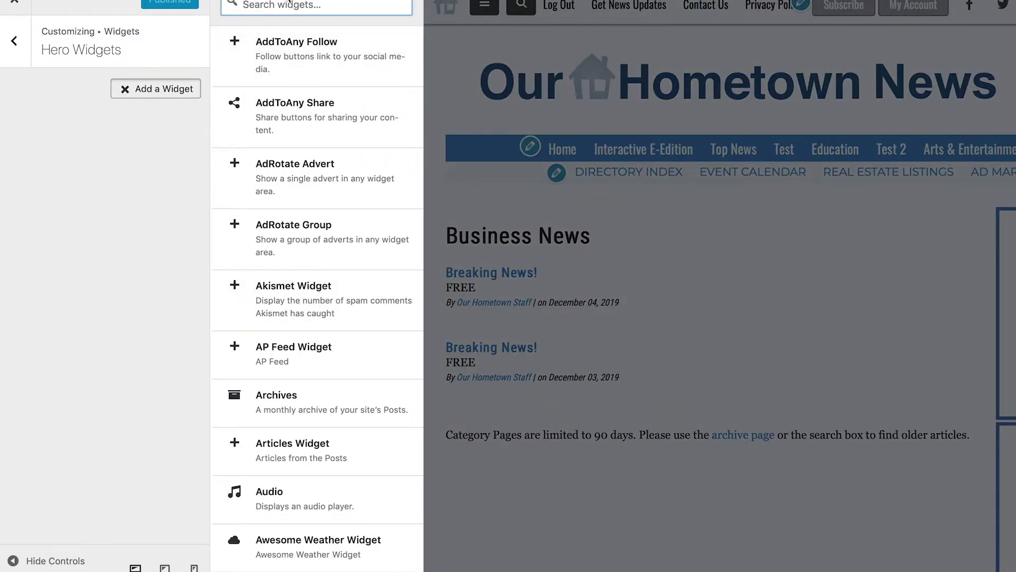
type("video")
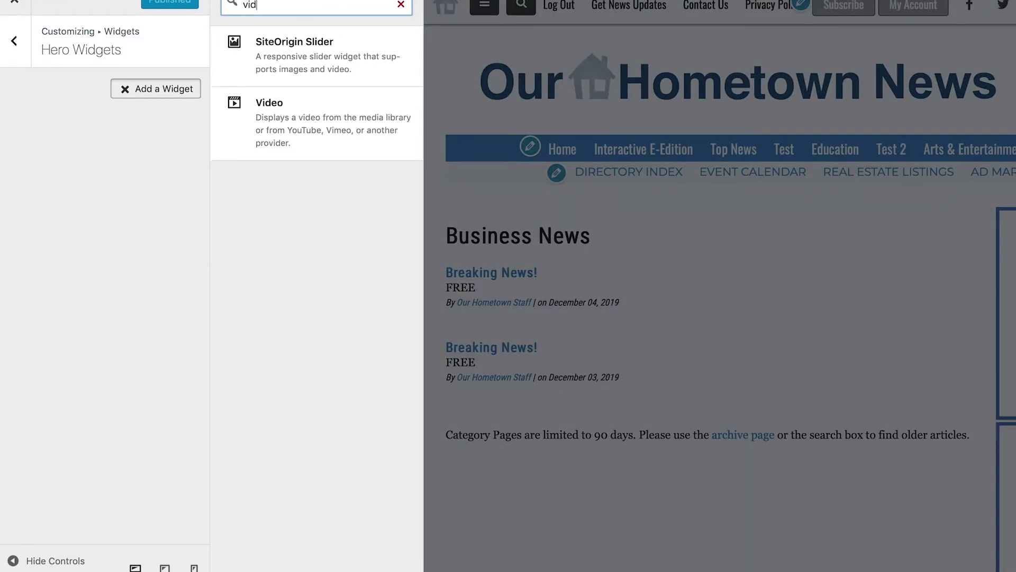
left_click(274, 111)
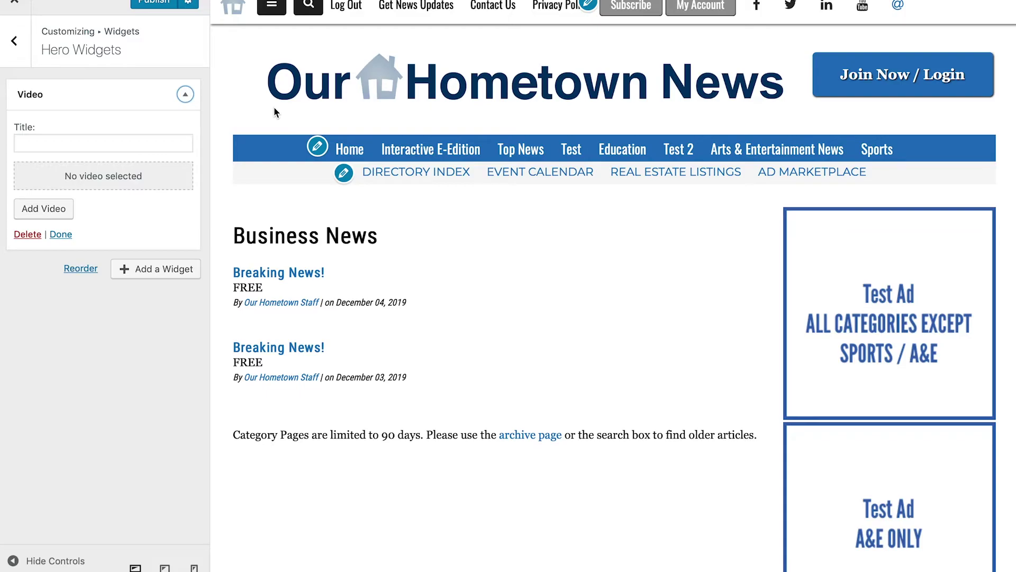
left_click(108, 142)
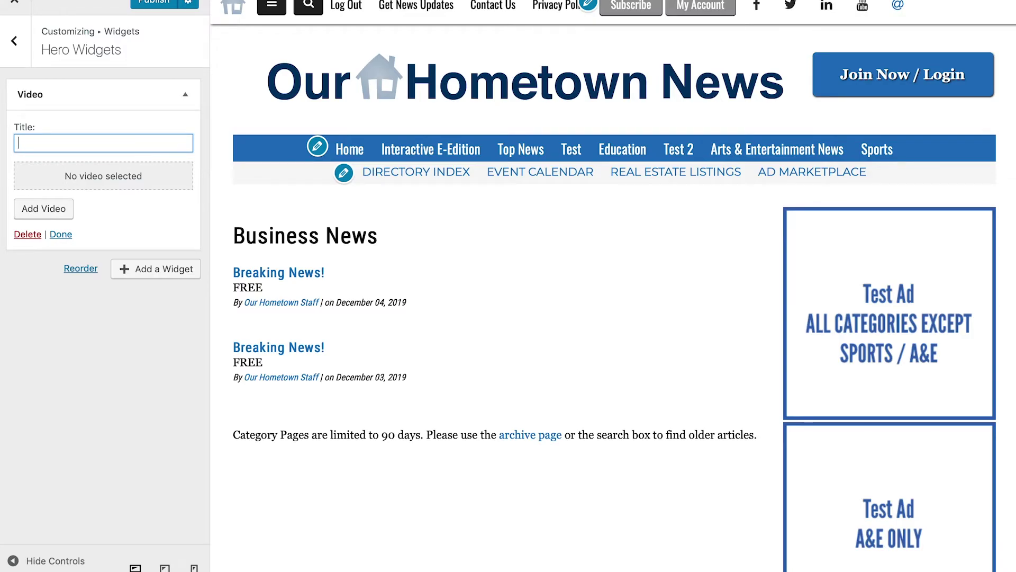
type("est Video")
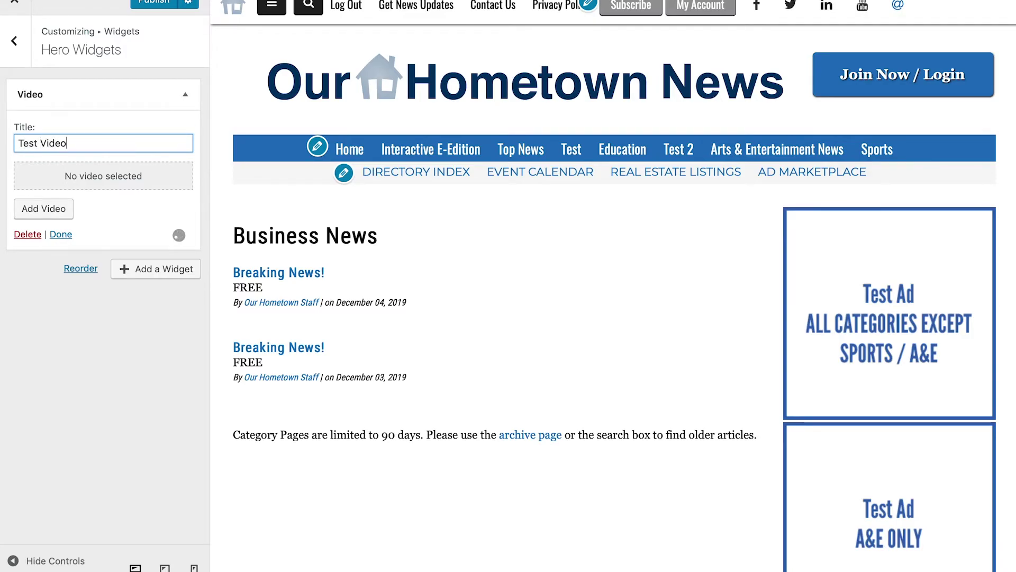
type(" OHT App")
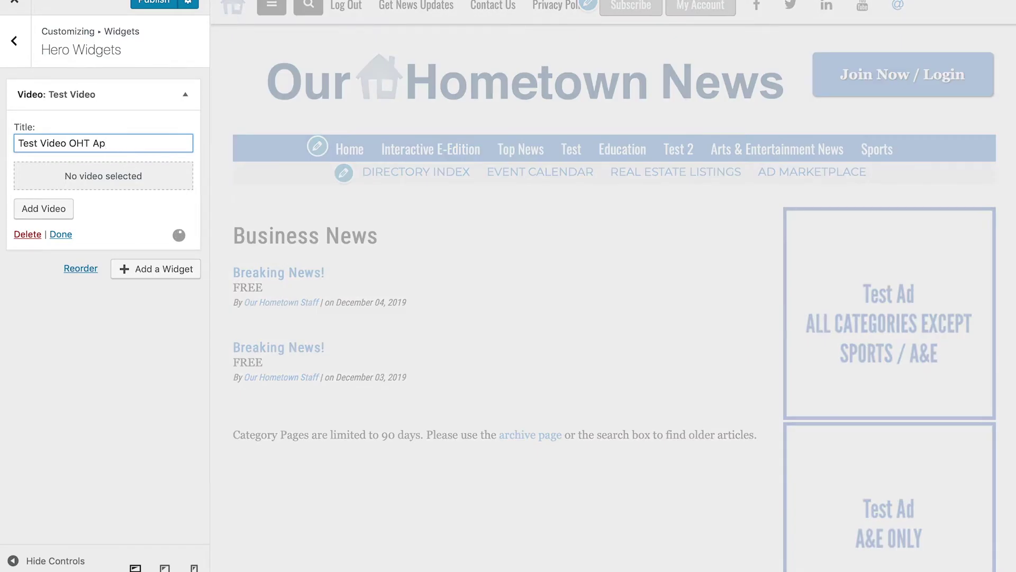
left_click(50, 211)
Attach the copied YouTube link to the widget via Insert from URL and finish editing it
left_click(69, 65)
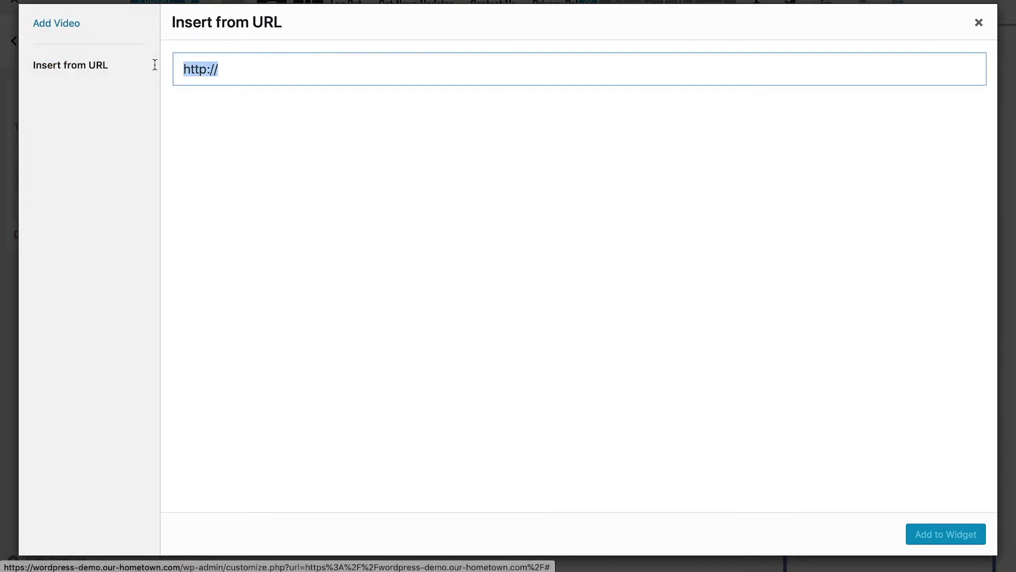
key("BackSpace")
type("https://www.youtube.com/watch?v=aCp21LlkZMc")
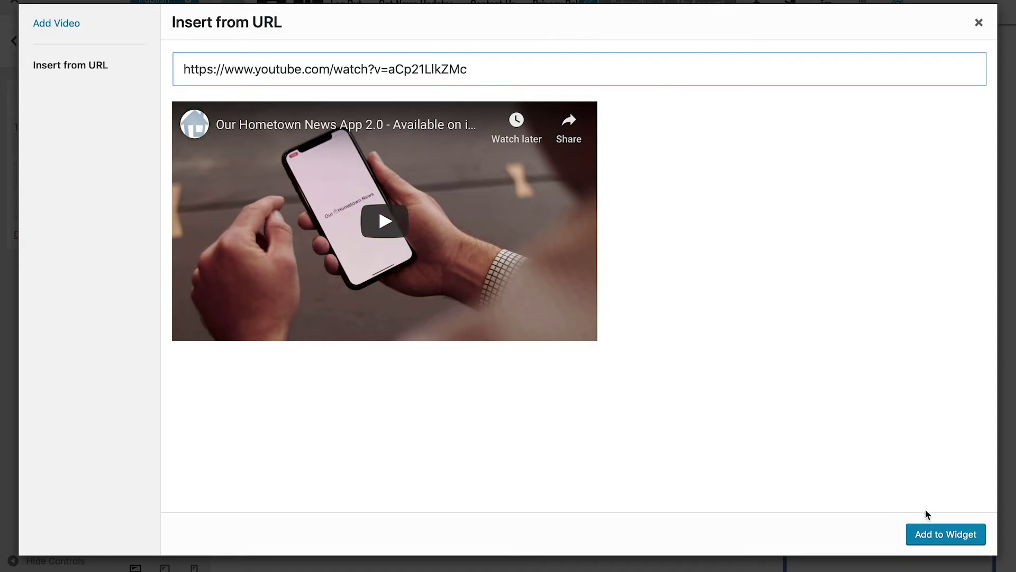
left_click(930, 535)
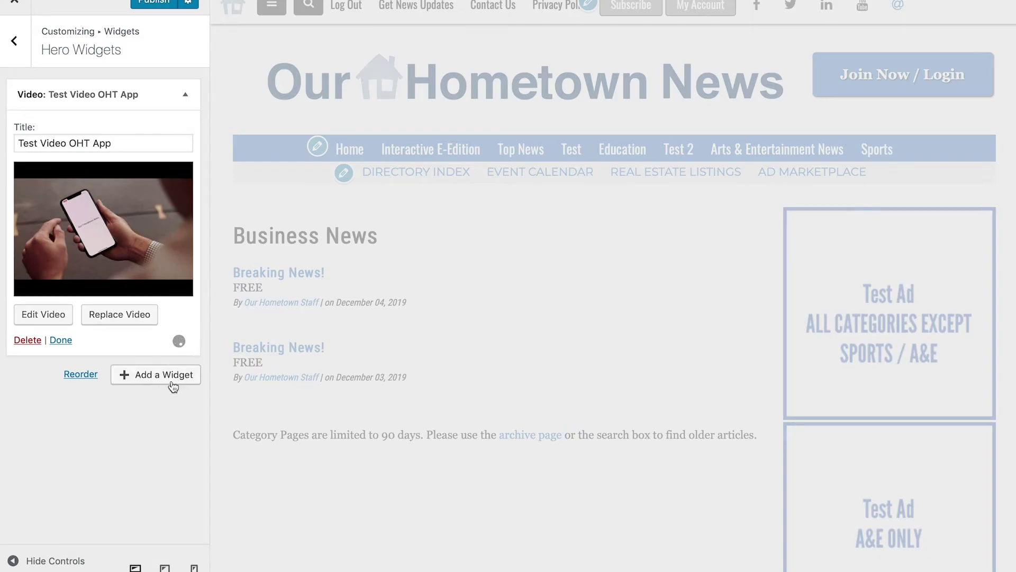
left_click(61, 340)
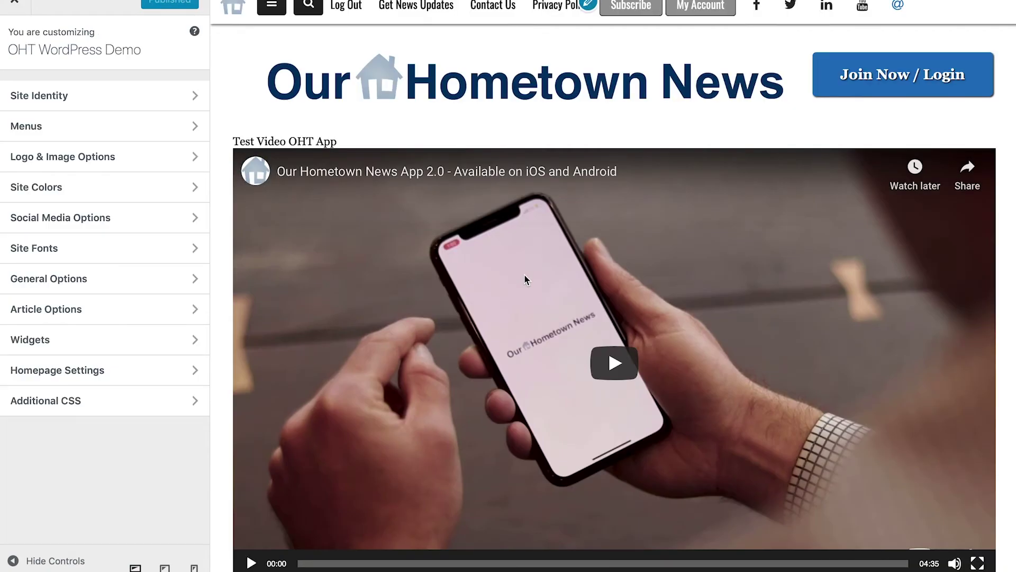
Scroll the homepage preview to check the video player sits above the main menu
scroll(524, 274, "down", 7)
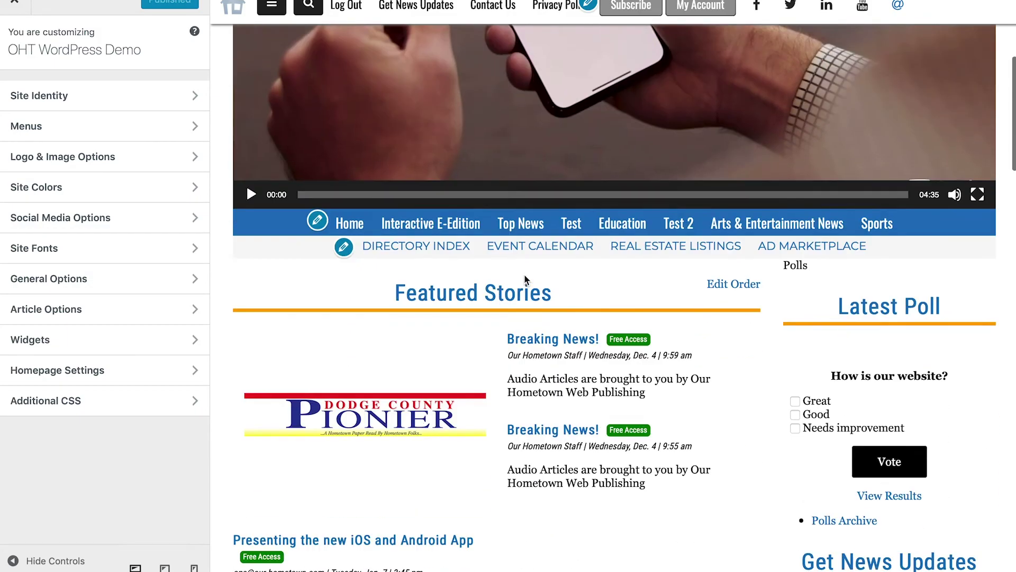
scroll(467, 189, "up", 5)
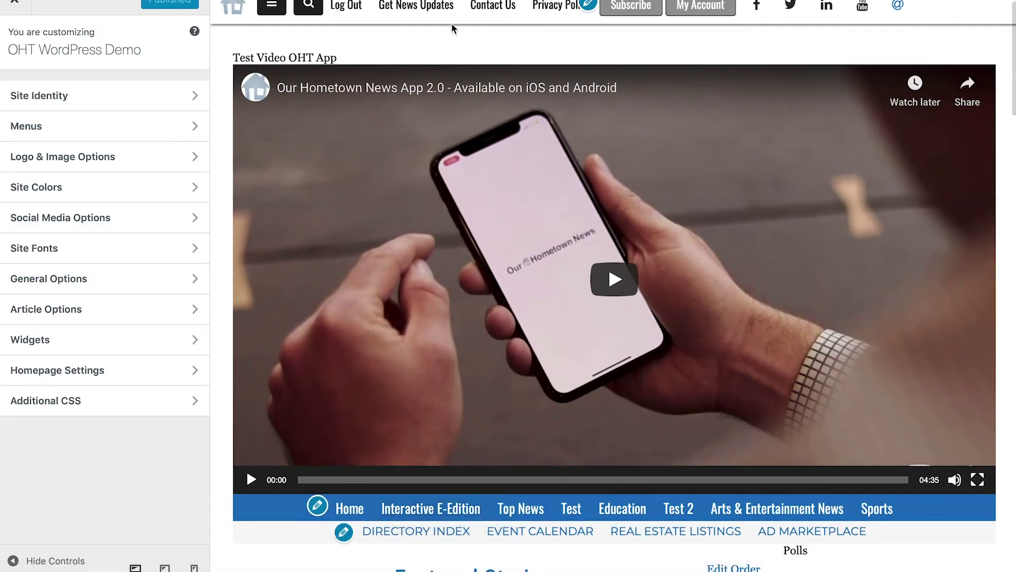
scroll(454, 272, "down", 10)
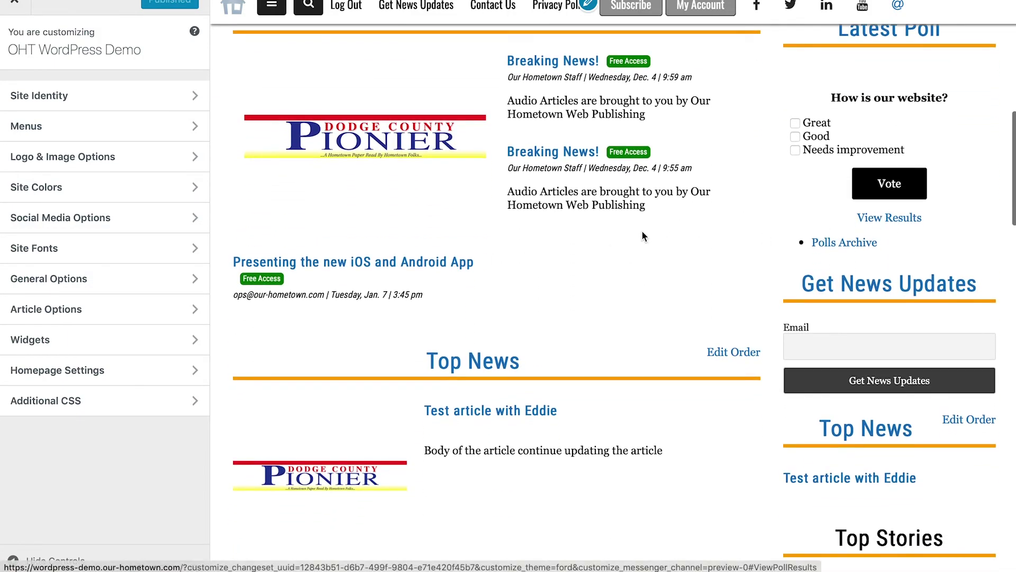
scroll(643, 236, "up", 10)
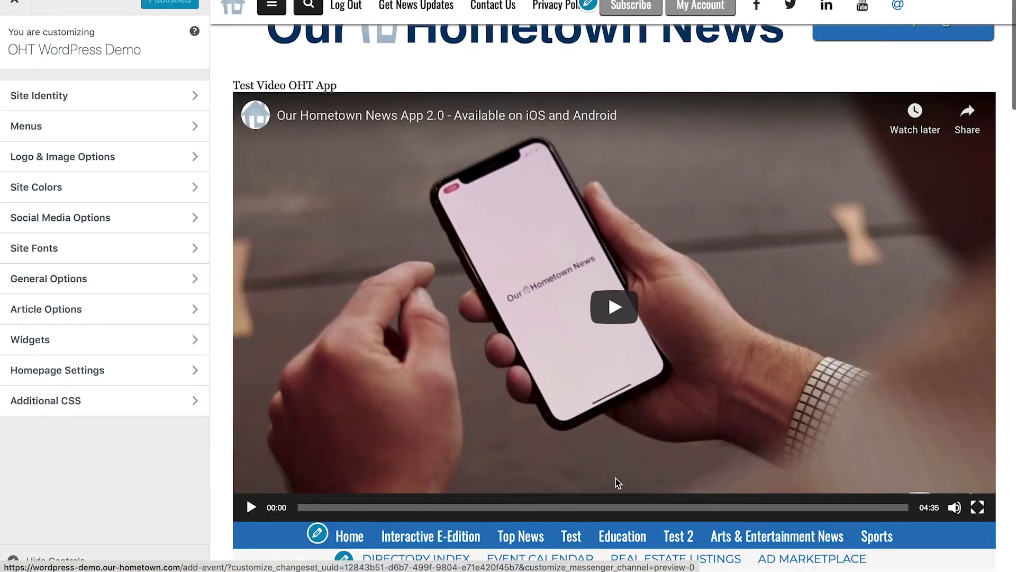
scroll(421, 381, "down", 10)
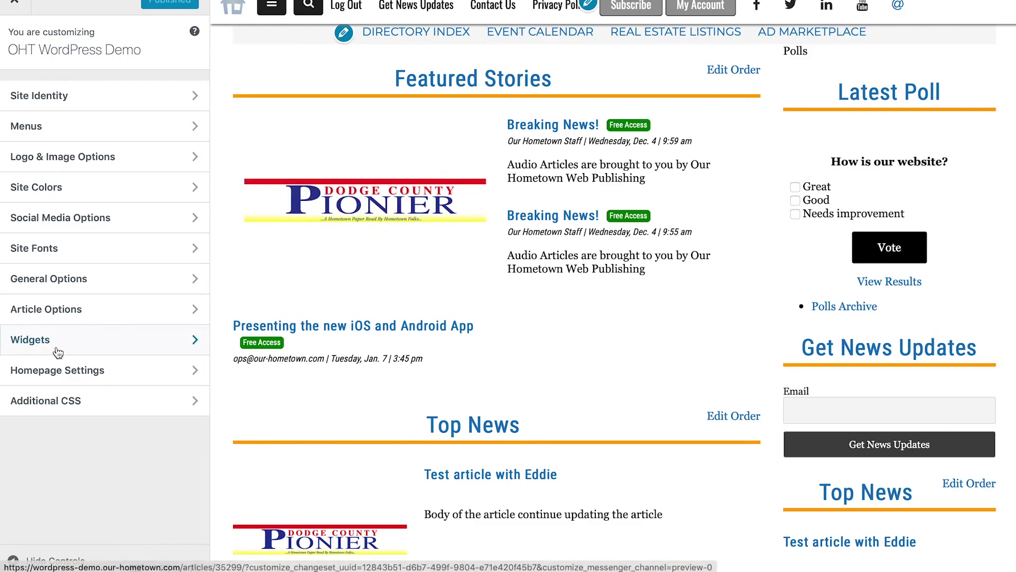
scroll(608, 303, "up", 10)
scroll(610, 307, "up", 1)
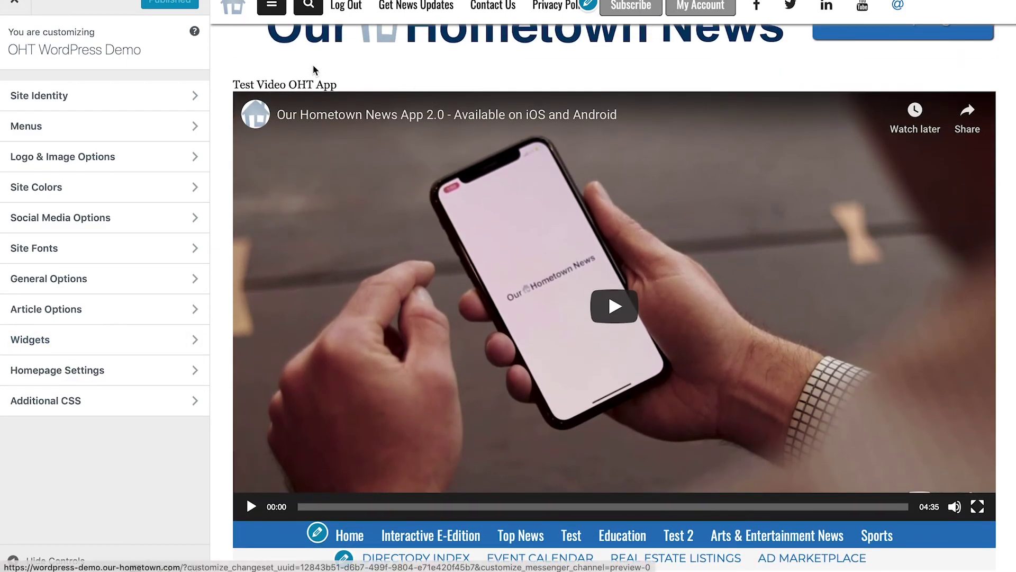
scroll(313, 68, "up", 2)
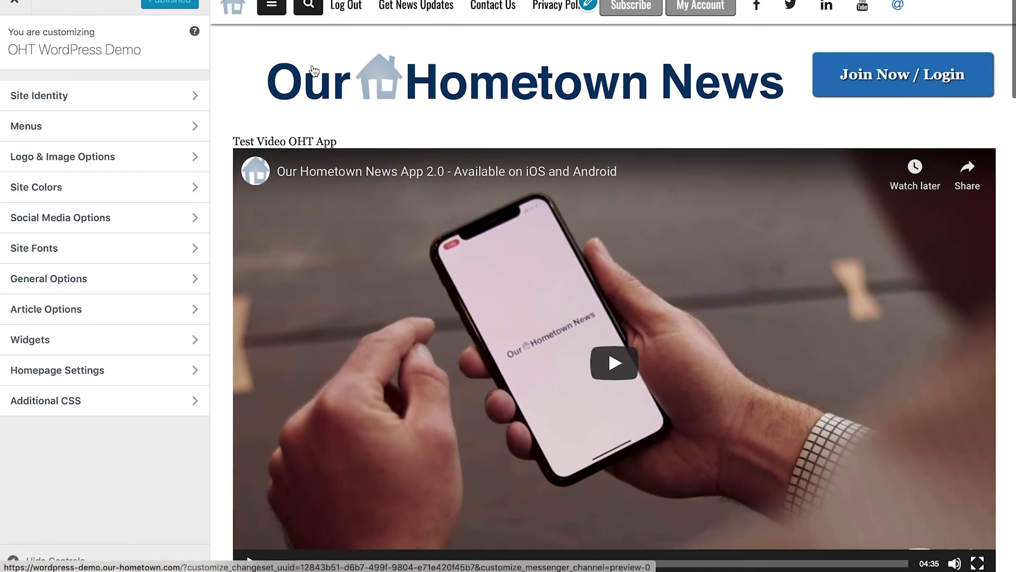